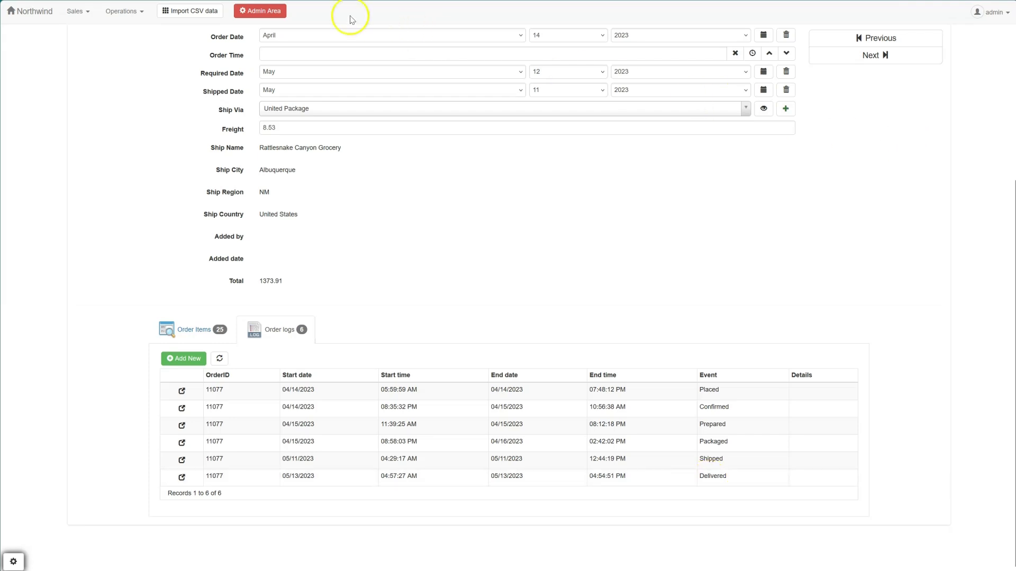
# Step: Open the Calendar plugin from the admin area and load the previously uploaded Northwind project
pyautogui.click(264, 10)
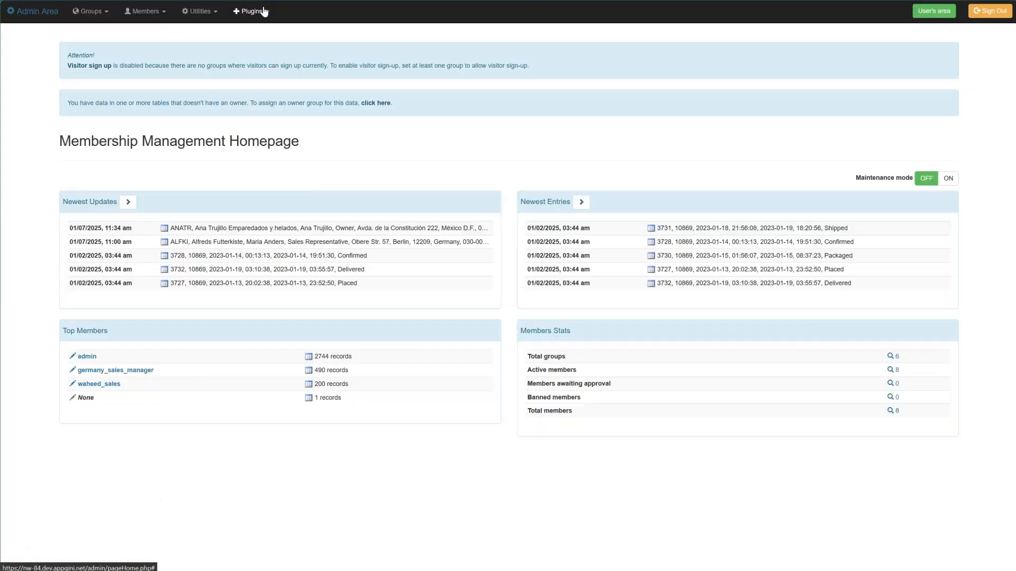
pyautogui.click(264, 11)
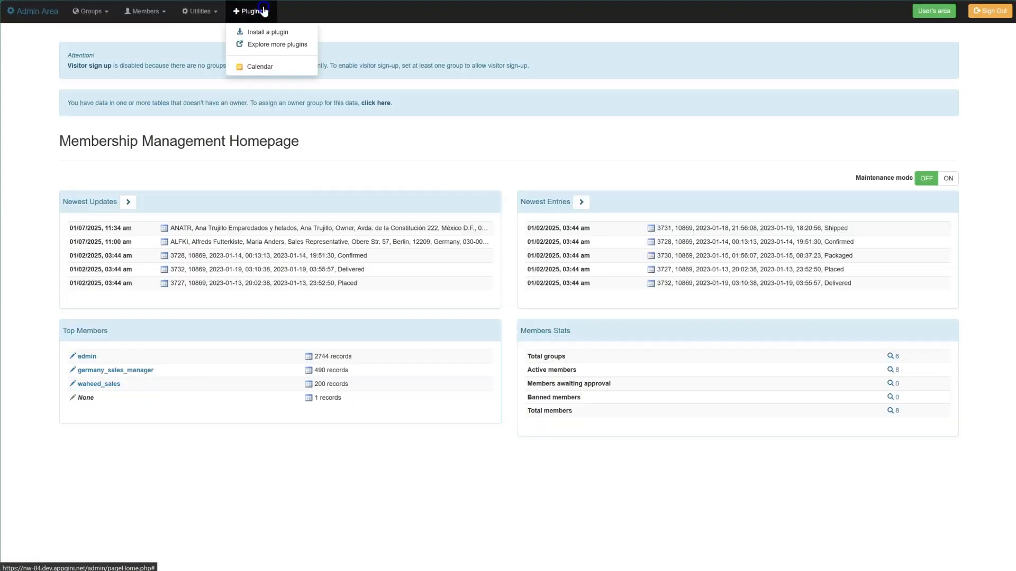
pyautogui.click(269, 67)
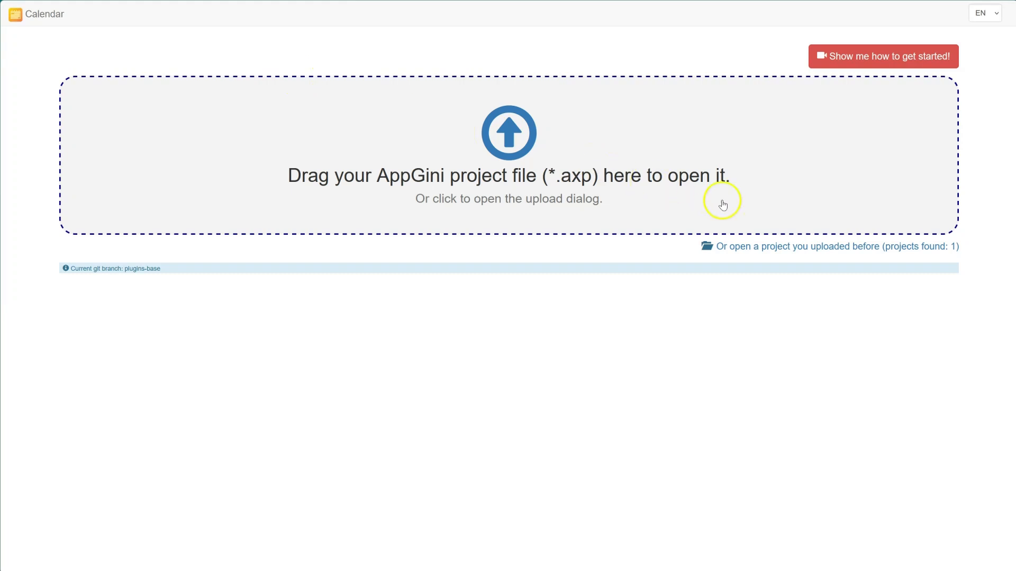
pyautogui.click(798, 246)
pyautogui.click(383, 83)
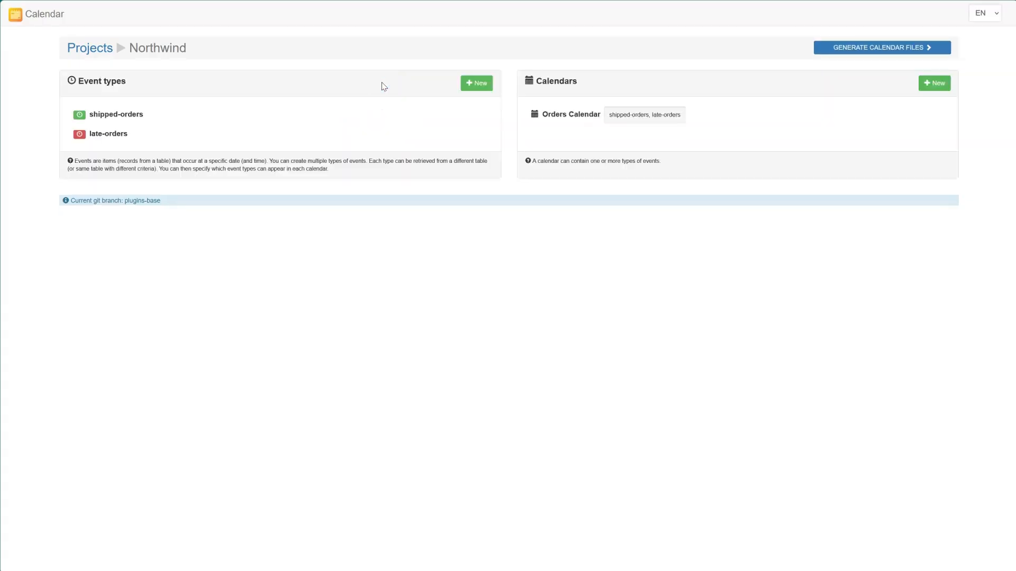
# Step: Start a new event type in minimalist view and set its ID to order-delivered
pyautogui.click(466, 83)
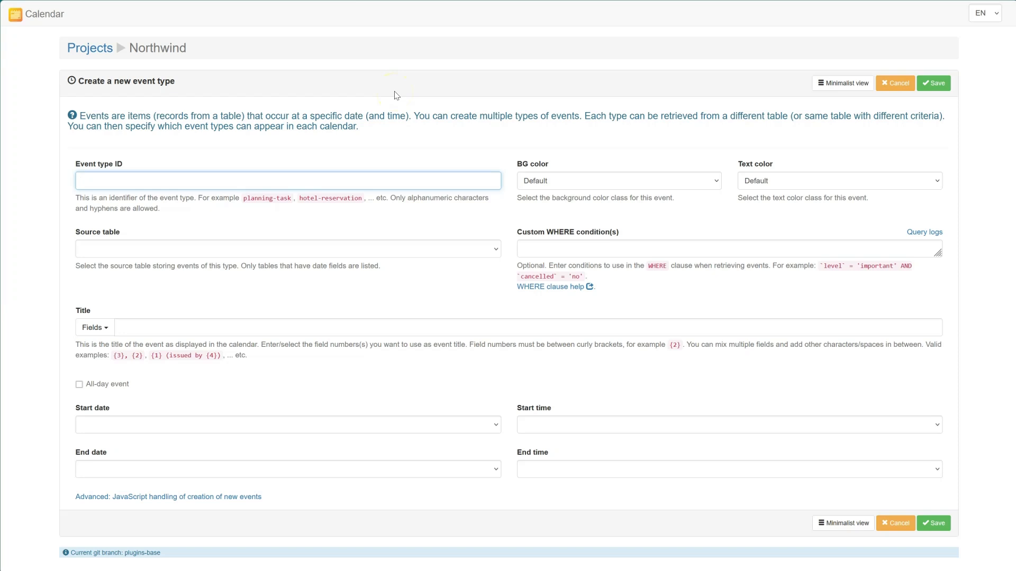
pyautogui.click(819, 85)
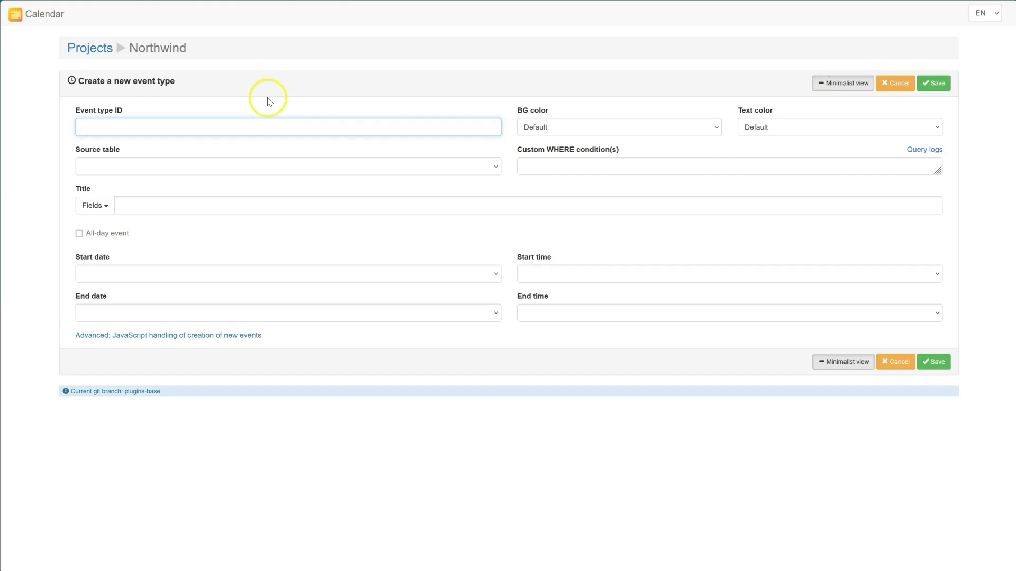
pyautogui.write('de')
pyautogui.press('Down')
pyautogui.press('Return')
# Step: Set both the background color and the text color of the event type to Success
pyautogui.click(658, 128)
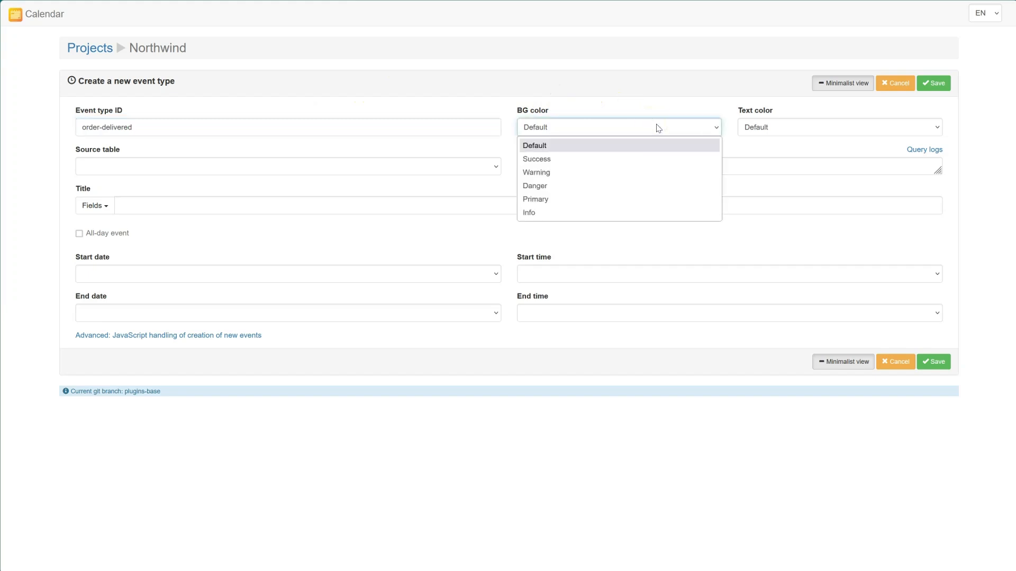
pyautogui.click(652, 160)
pyautogui.click(748, 129)
pyautogui.click(749, 159)
# Step: Use Order logs as the source table with WHERE condition Event = 'Delivered', and set the title to the OrderID field {2}
pyautogui.click(255, 167)
pyautogui.click(112, 226)
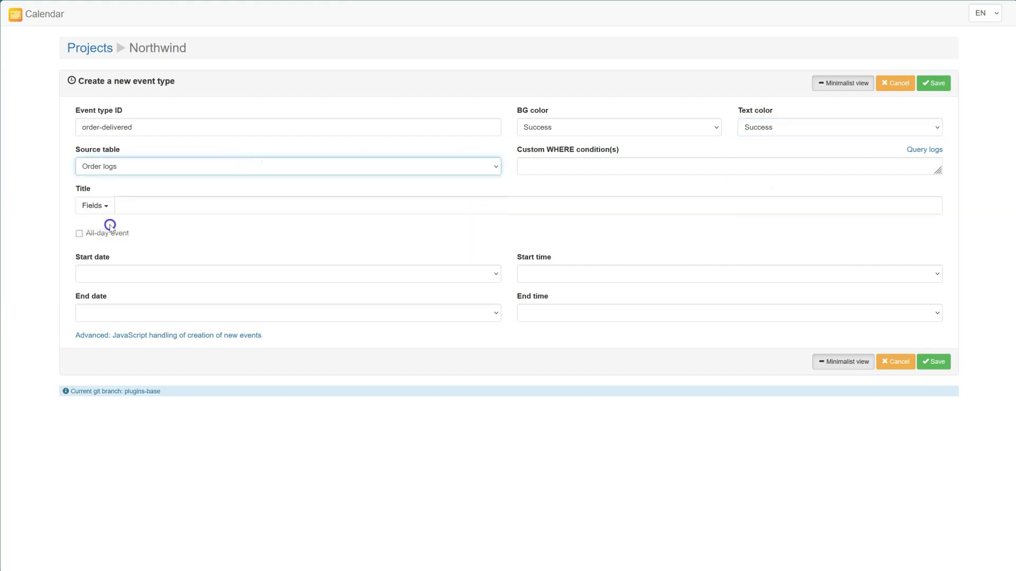
pyautogui.click(542, 168)
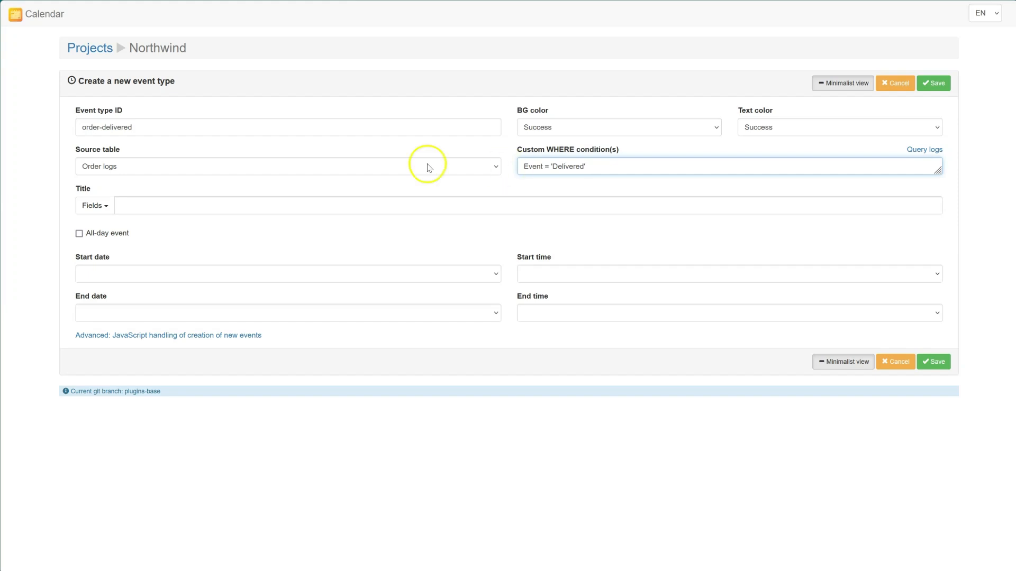
pyautogui.click(93, 206)
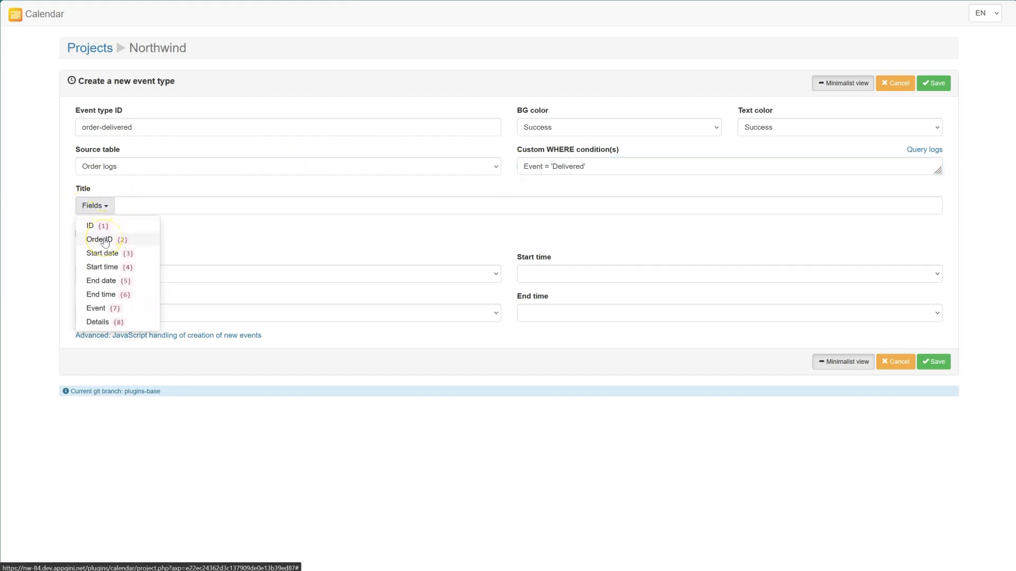
pyautogui.click(105, 240)
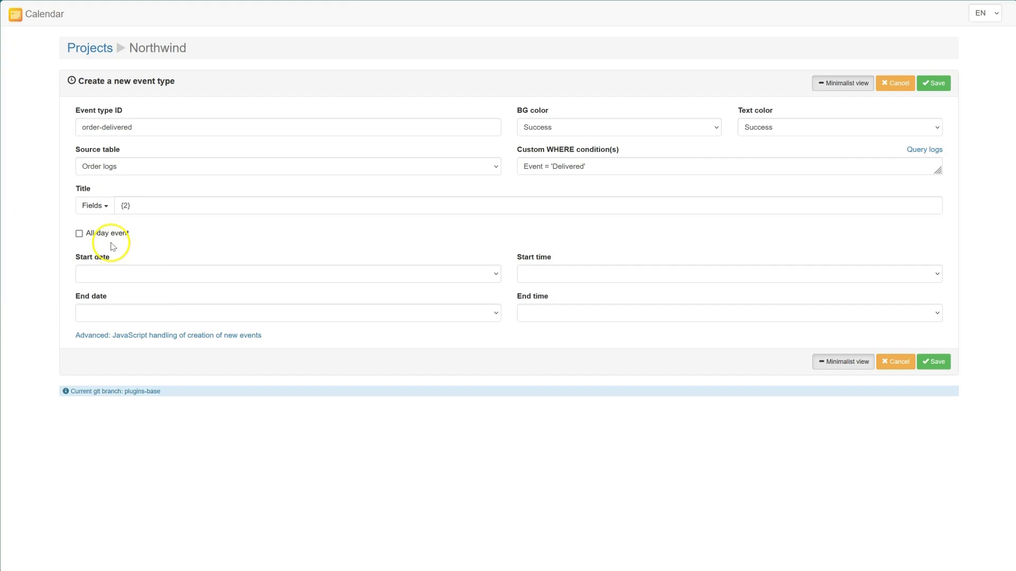
# Step: Map the start date, start time, end date and end time to the matching Order logs fields, then save the event type
pyautogui.click(118, 273)
pyautogui.click(125, 305)
pyautogui.click(544, 273)
pyautogui.click(540, 304)
pyautogui.click(284, 314)
pyautogui.click(283, 356)
pyautogui.click(608, 313)
pyautogui.click(562, 355)
pyautogui.click(790, 387)
pyautogui.click(936, 363)
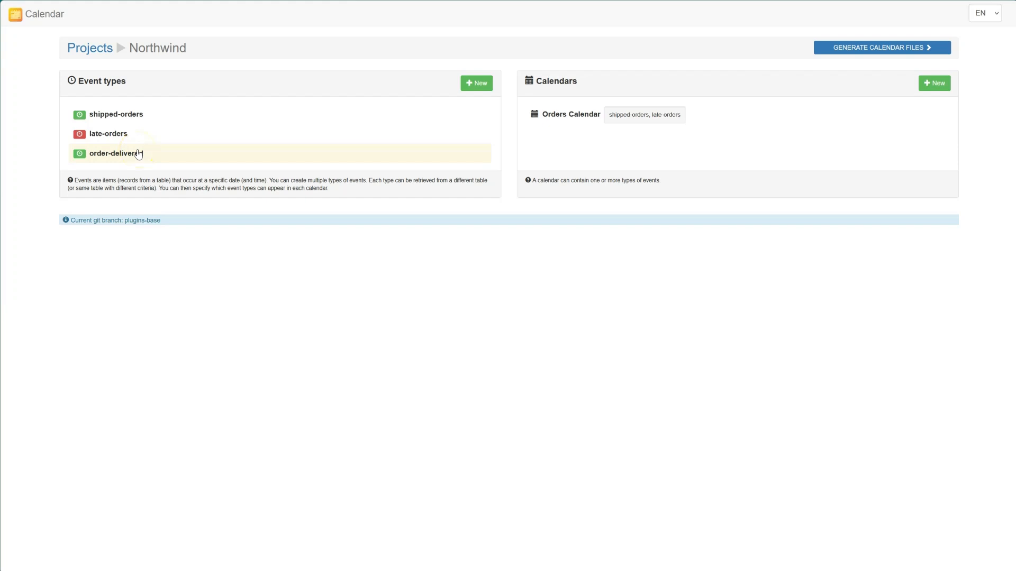
# Step: Create a new calendar with ID order-progress and title Orders Progress
pyautogui.click(934, 90)
pyautogui.write('order-progress')
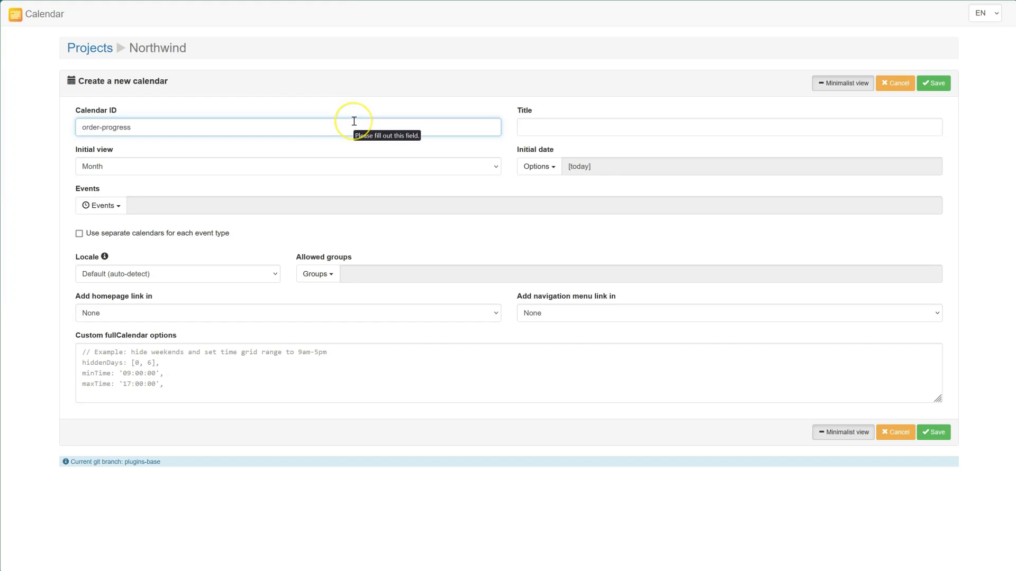
pyautogui.click(577, 123)
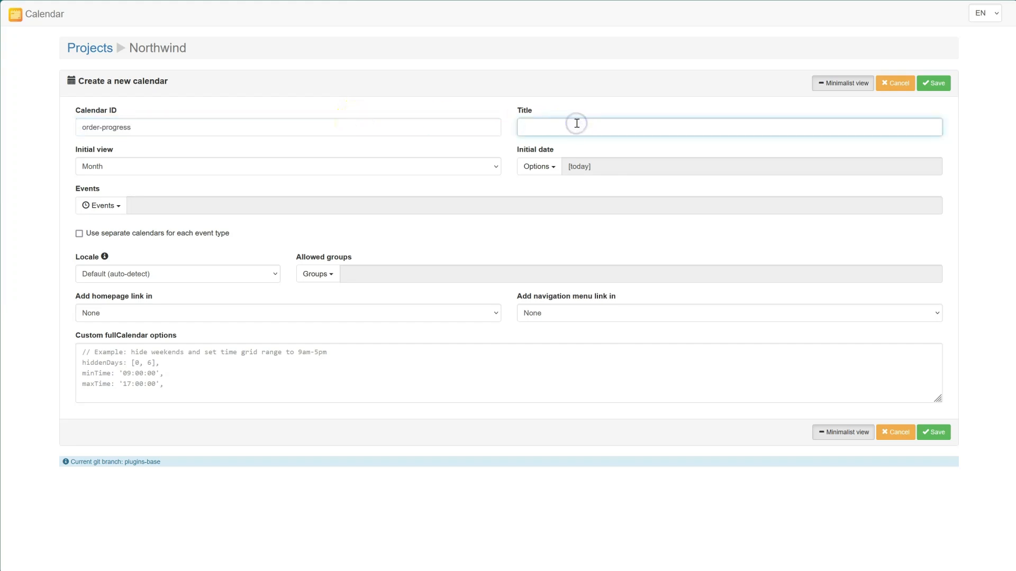
pyautogui.write('Orders Progress')
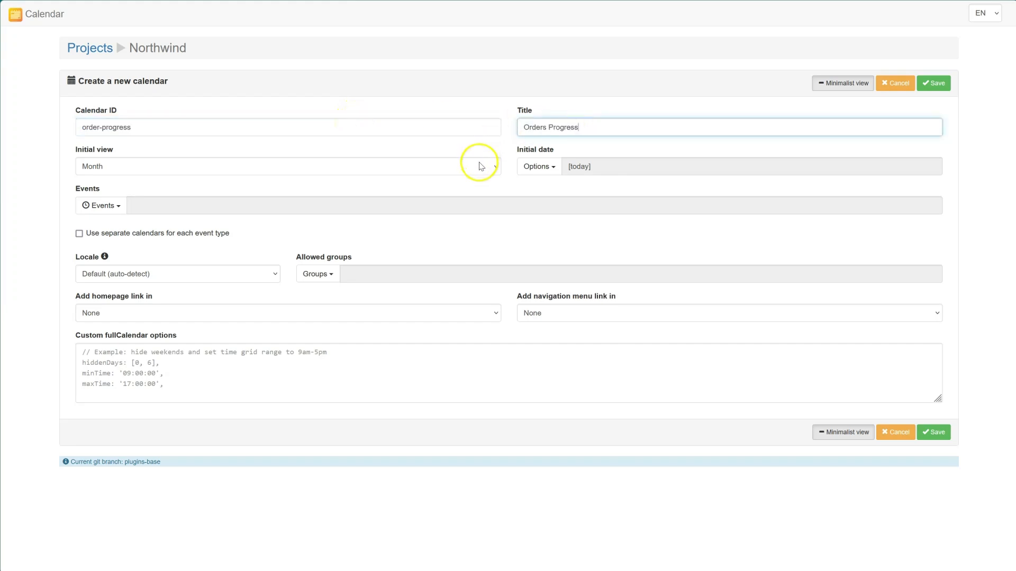
# Step: Add the order-delivered event type to the calendar and allow the Admins and Sales groups
pyautogui.click(102, 206)
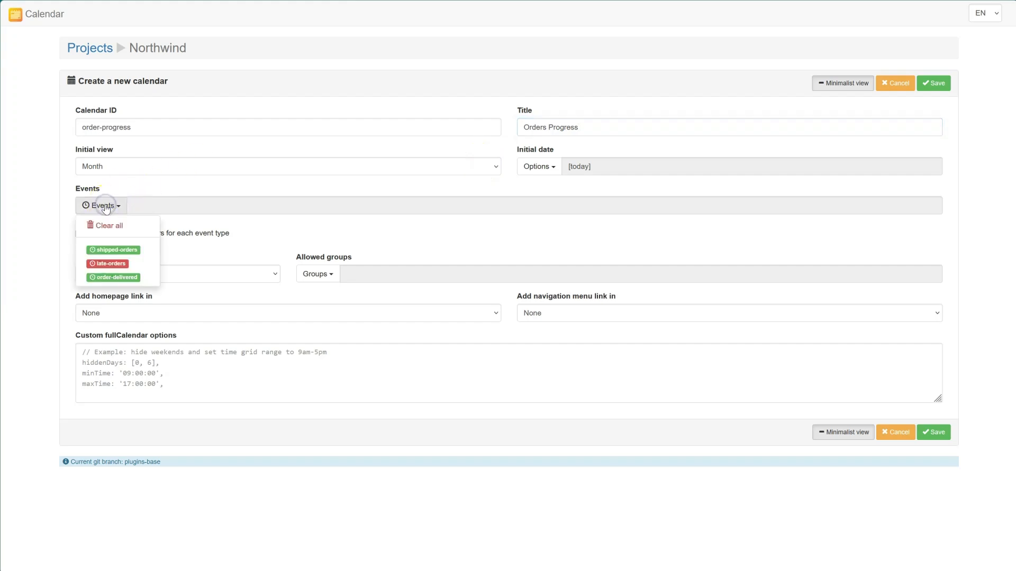
pyautogui.click(114, 277)
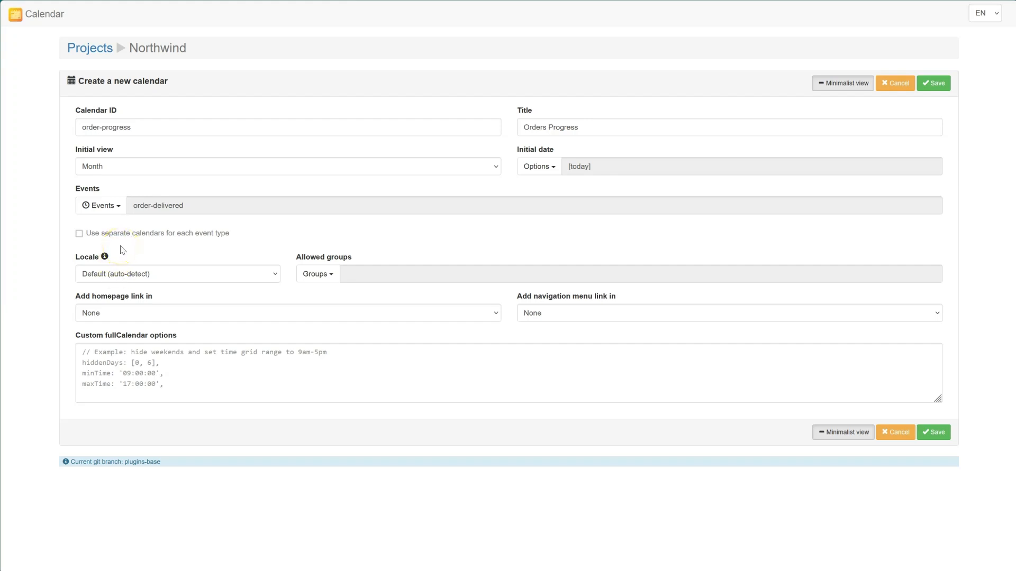
pyautogui.click(315, 274)
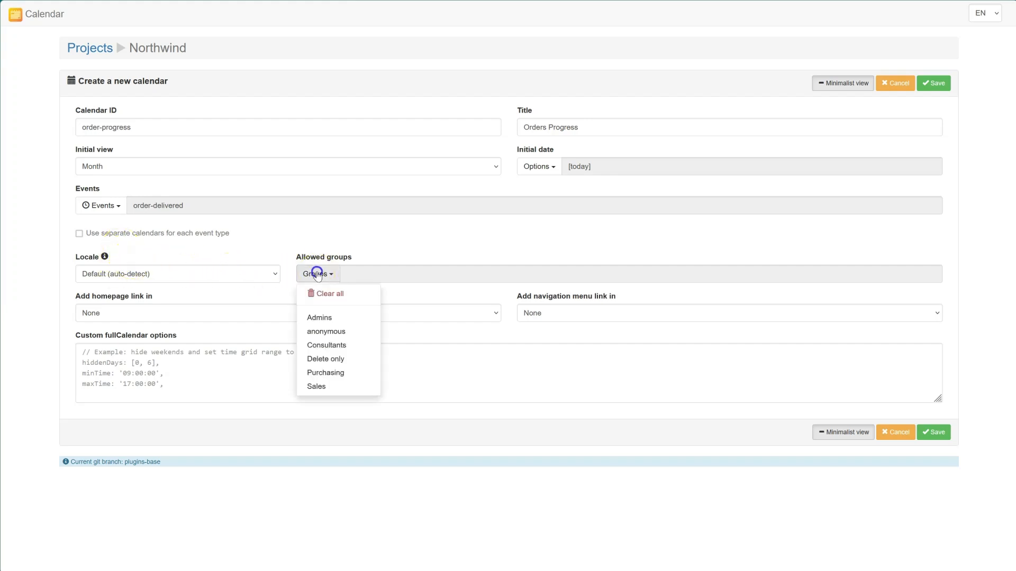
pyautogui.click(328, 317)
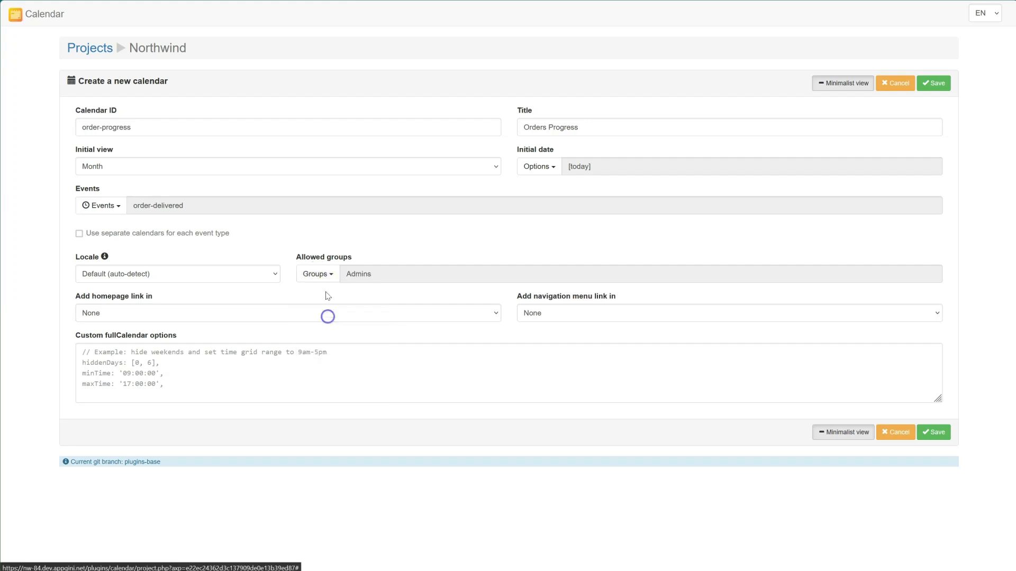
pyautogui.click(316, 274)
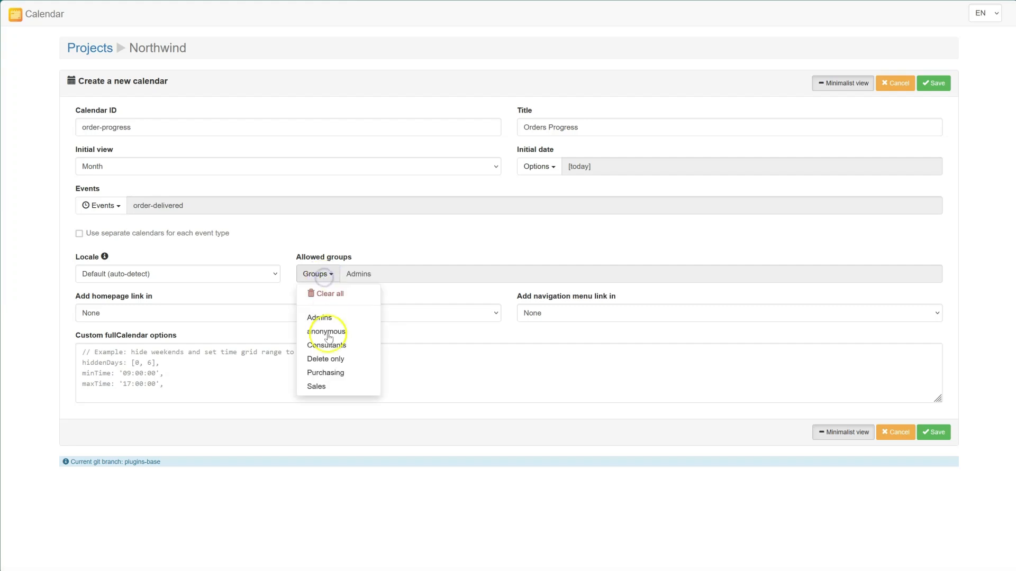
pyautogui.click(327, 387)
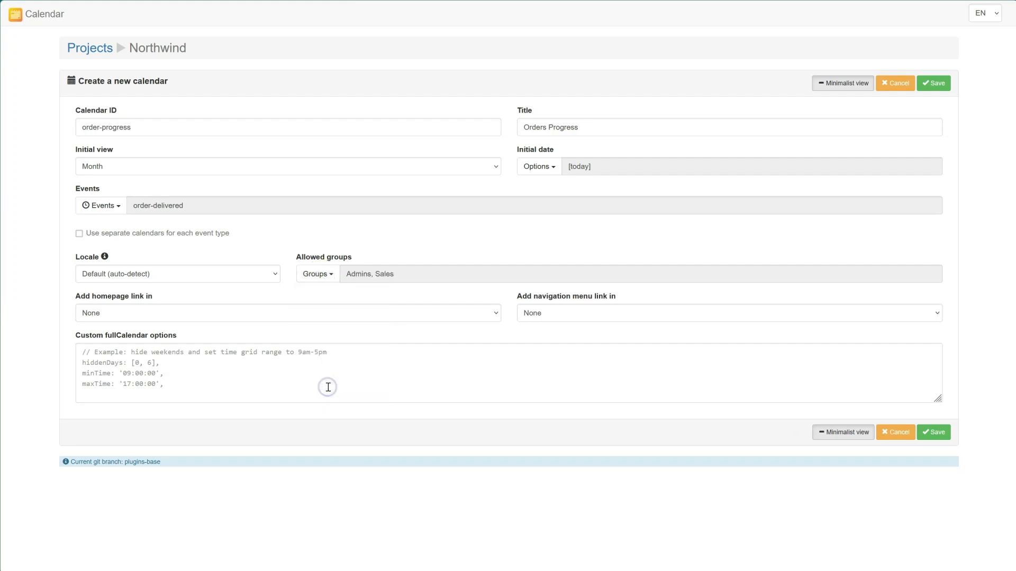
# Step: Add homepage and navigation menu links under Operations, then save the calendar
pyautogui.click(214, 321)
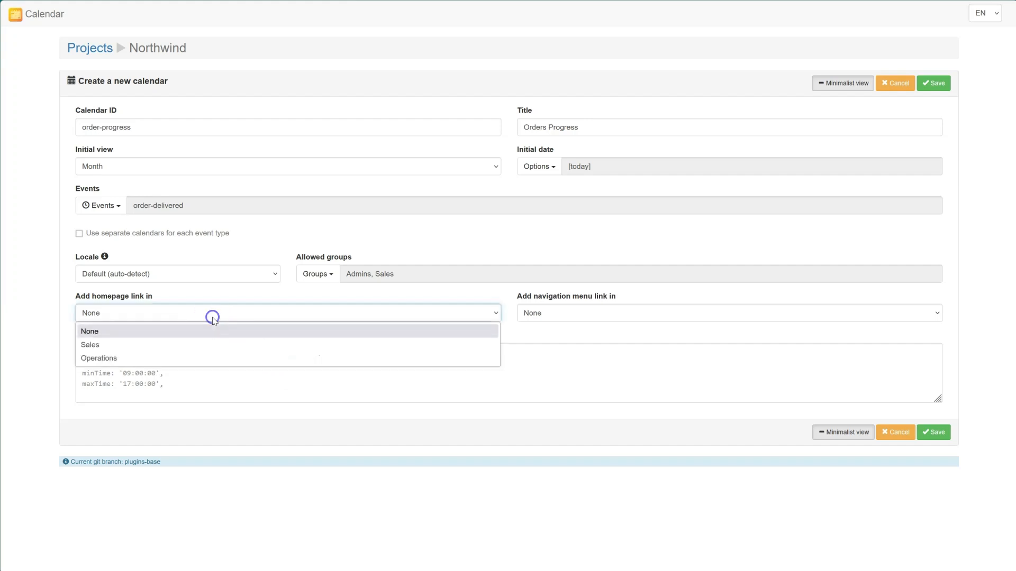
pyautogui.click(102, 359)
pyautogui.click(563, 312)
pyautogui.click(548, 357)
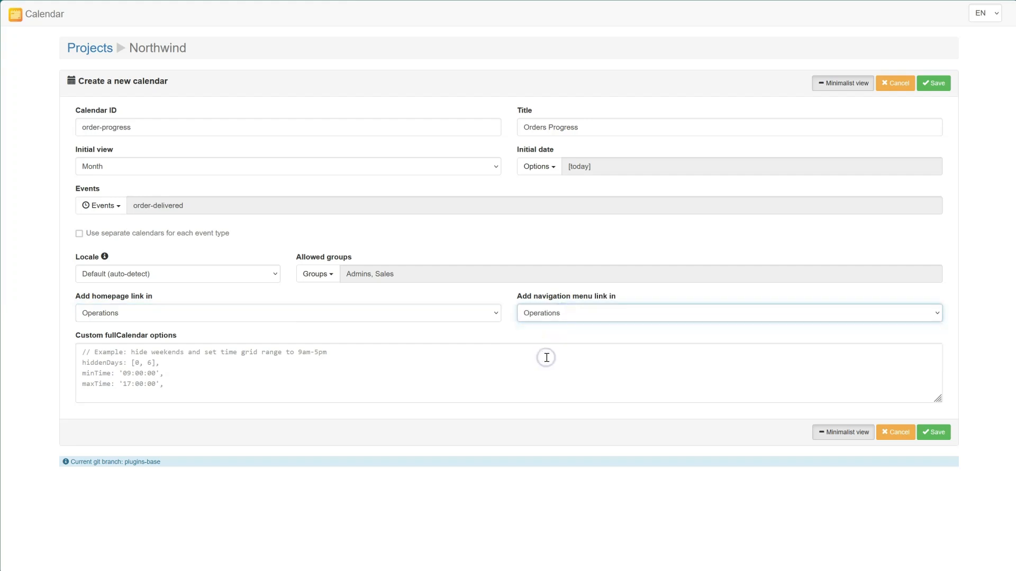
pyautogui.click(933, 433)
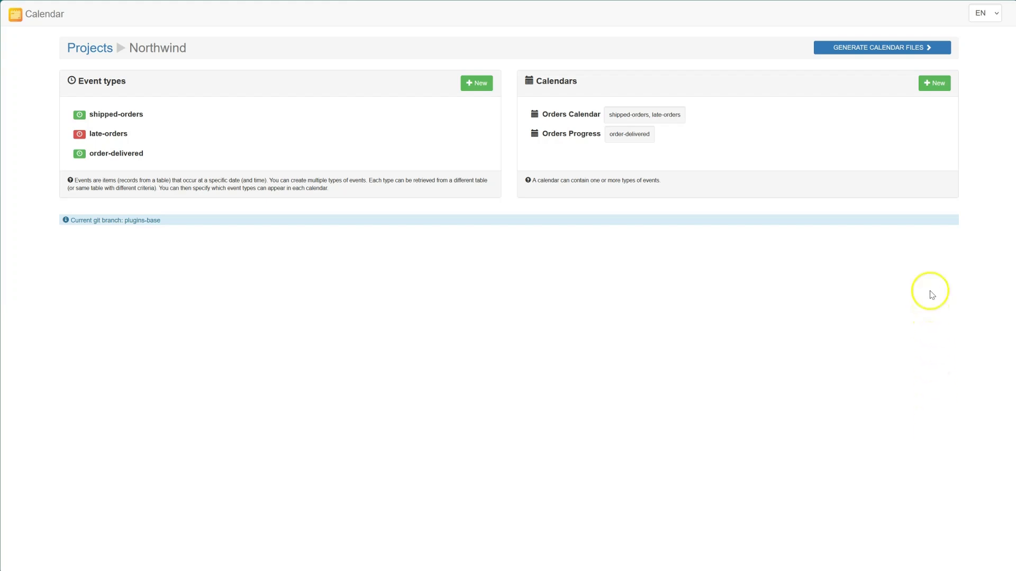
# Step: Generate the calendar files, return to the app homepage, and open the Orders Progress calendar under Operations
pyautogui.click(927, 48)
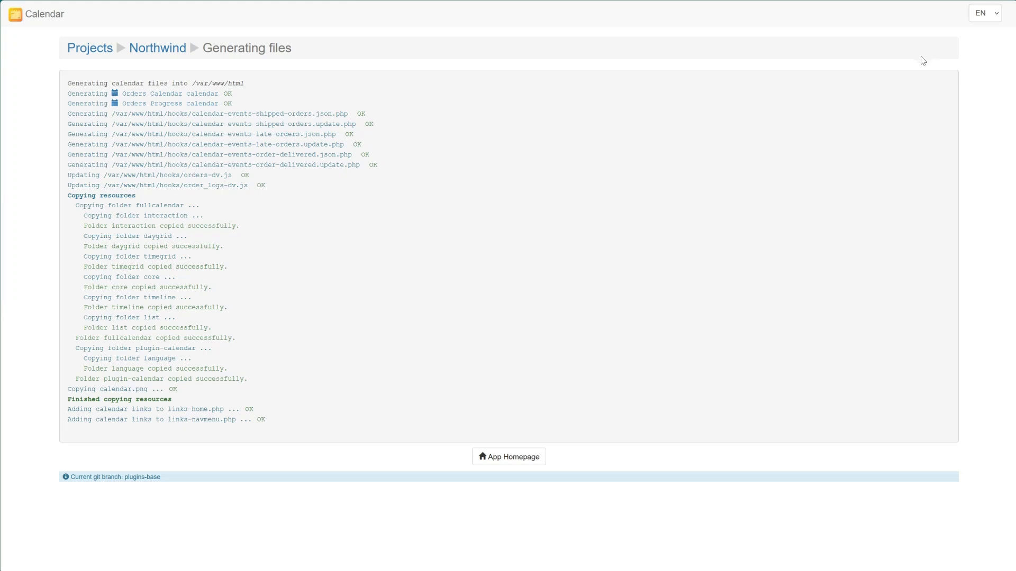
pyautogui.click(521, 459)
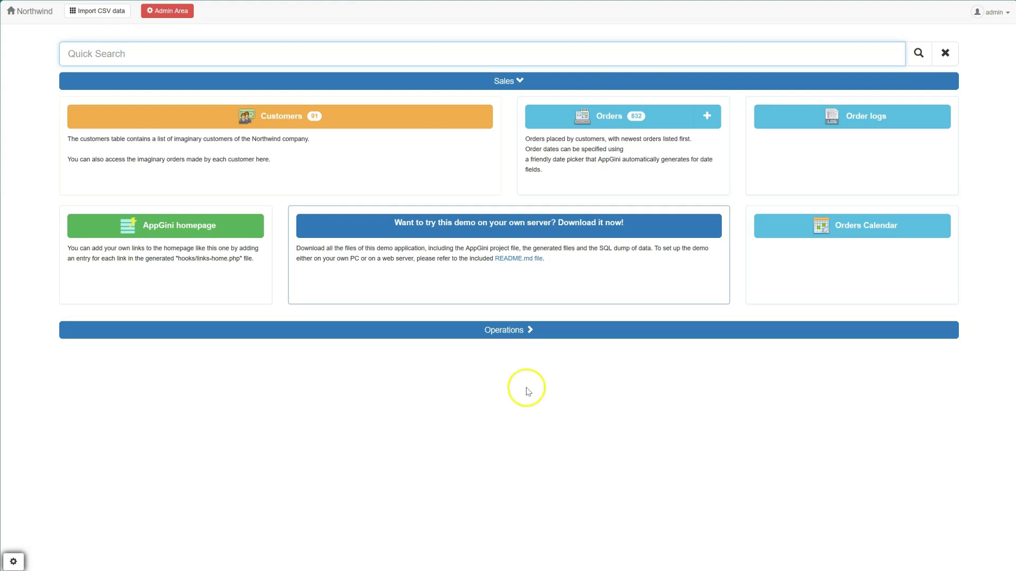
pyautogui.click(515, 331)
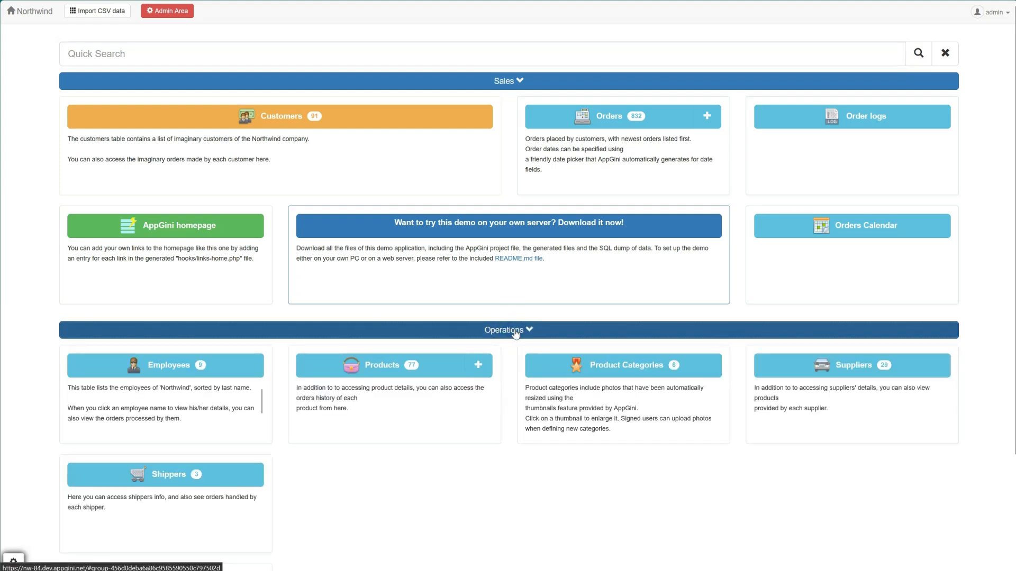
pyautogui.scroll(-3, 492, 431)
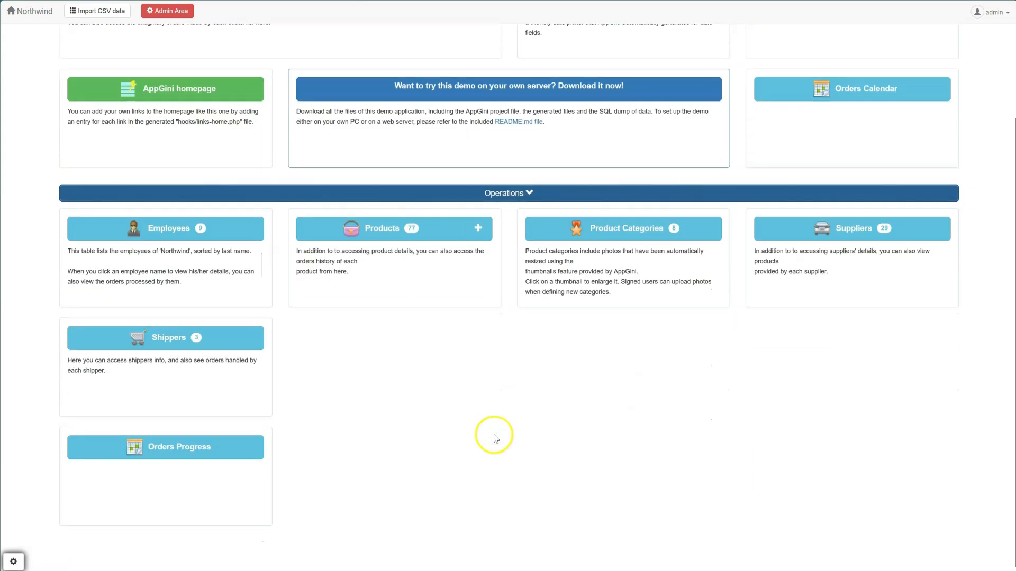
pyautogui.click(228, 454)
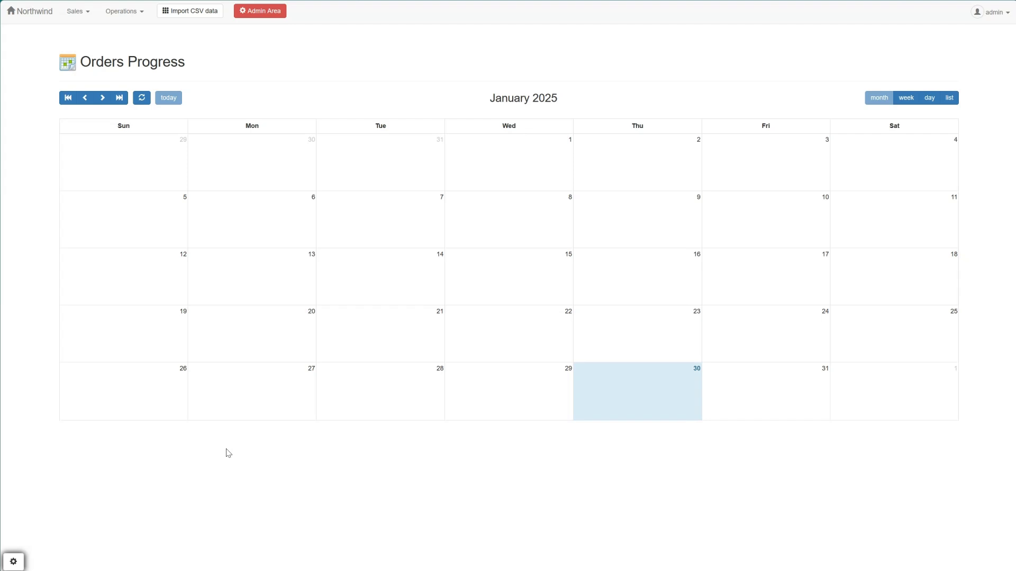
# Step: Jump back to the earliest events in January 2023 and switch the calendar to week view
pyautogui.click(68, 98)
pyautogui.click(67, 97)
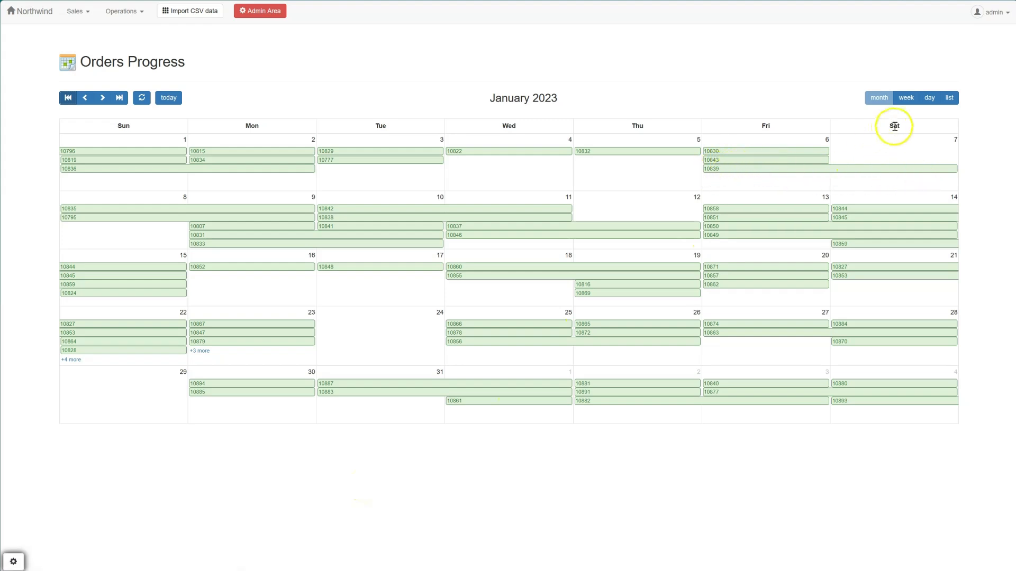
pyautogui.click(906, 98)
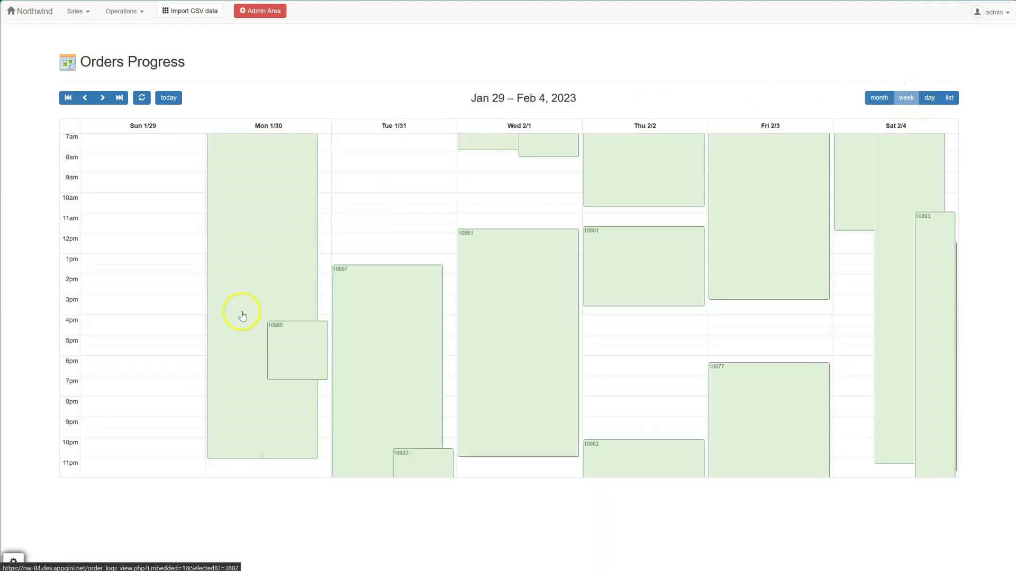
# Step: Resize order 10885's event on Monday 1/30 so it ends at about 10 pm
pyautogui.scroll(3, 242, 315)
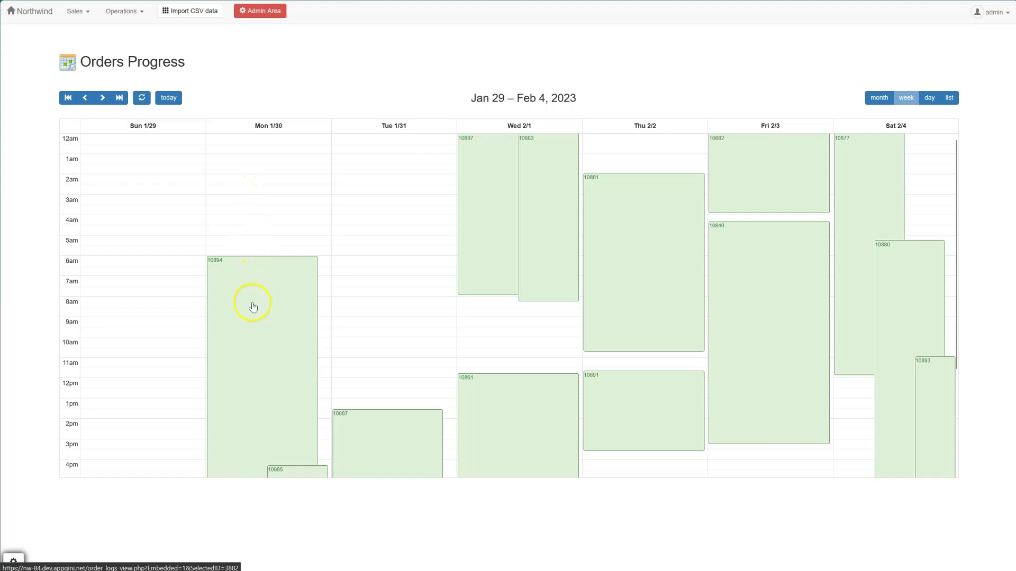
pyautogui.scroll(-3, 236, 302)
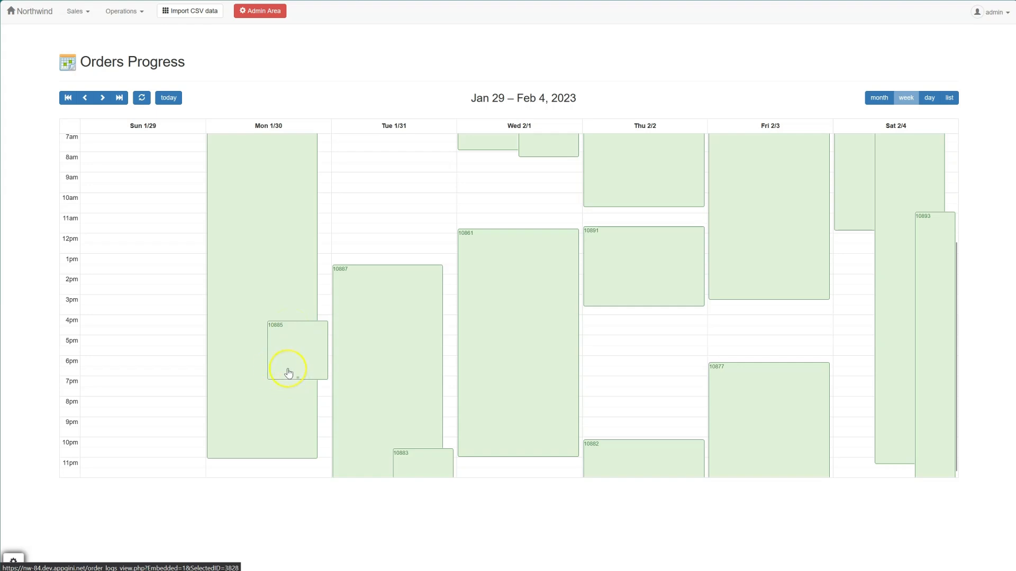
pyautogui.moveTo(300, 378); pyautogui.dragTo(295, 436)
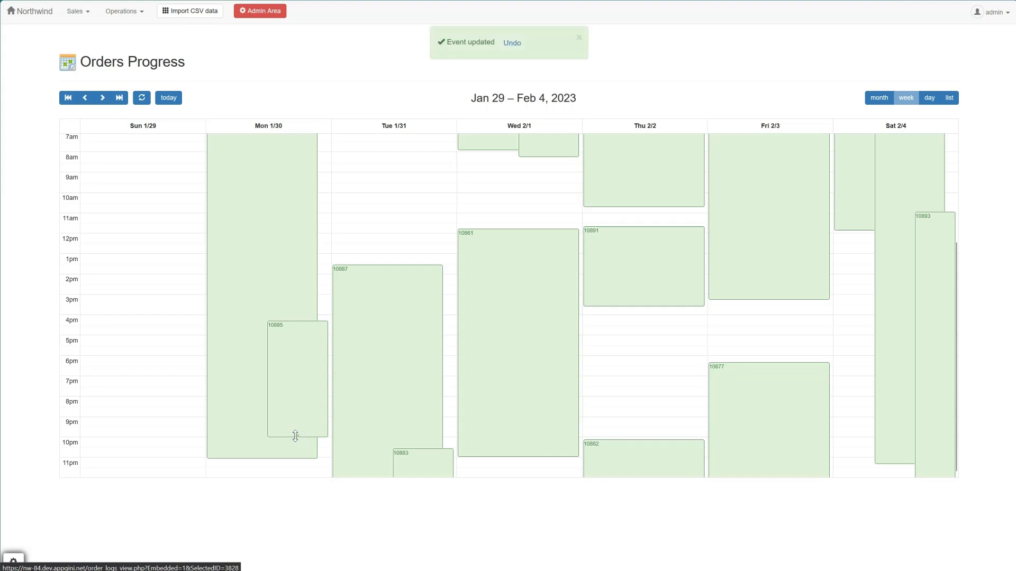
# Step: Open order 10885's log details to check its times, then go back
pyautogui.click(284, 393)
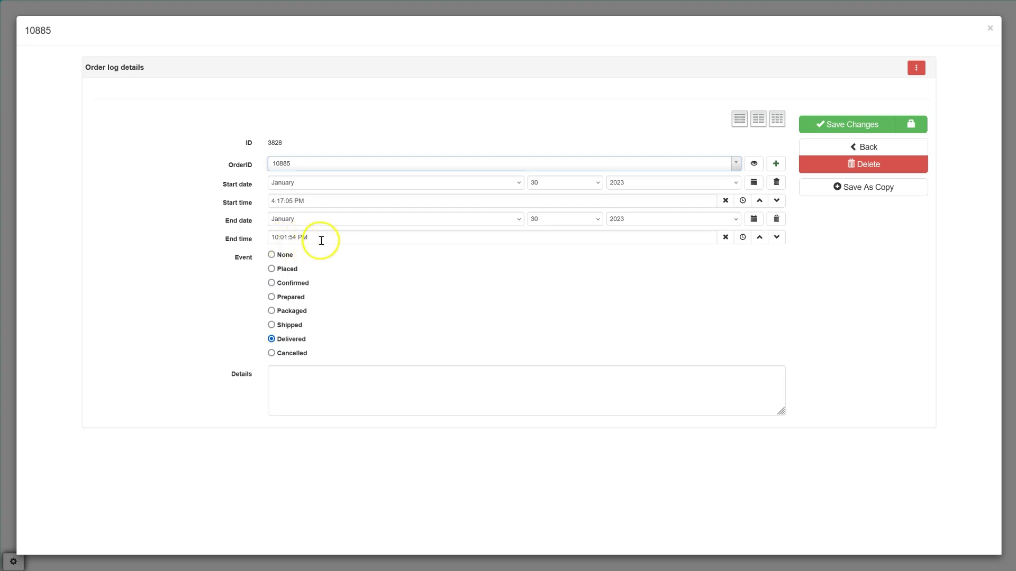
pyautogui.click(860, 147)
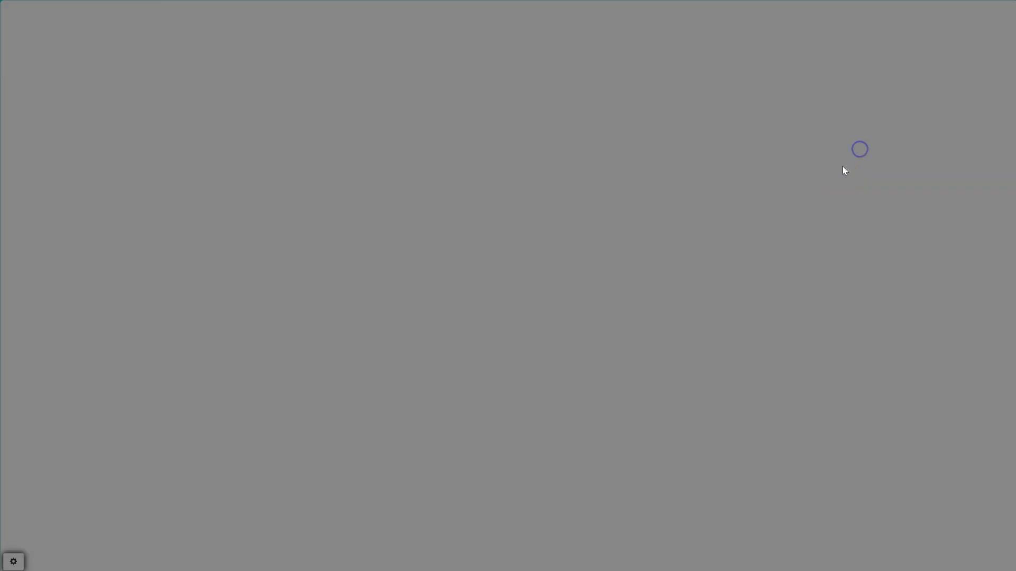